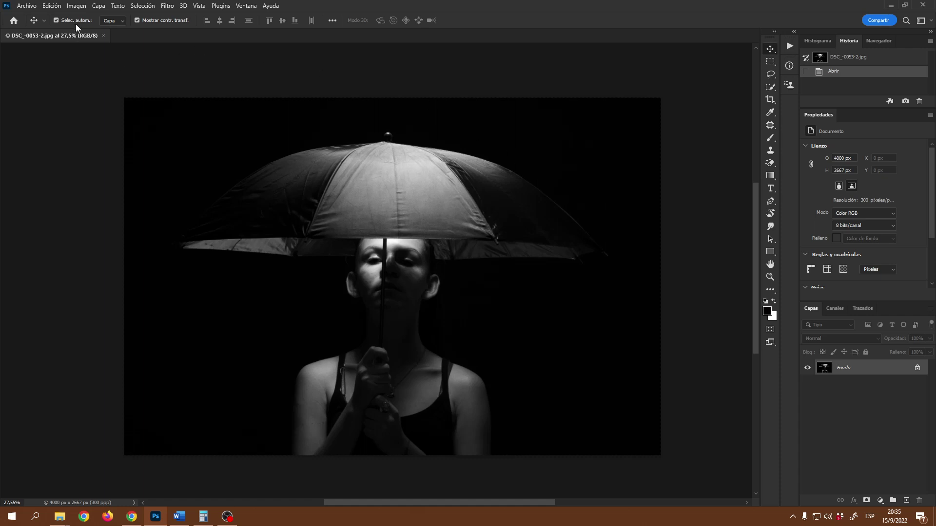
{"action": "left_click", "coordinate": [76, 8]}
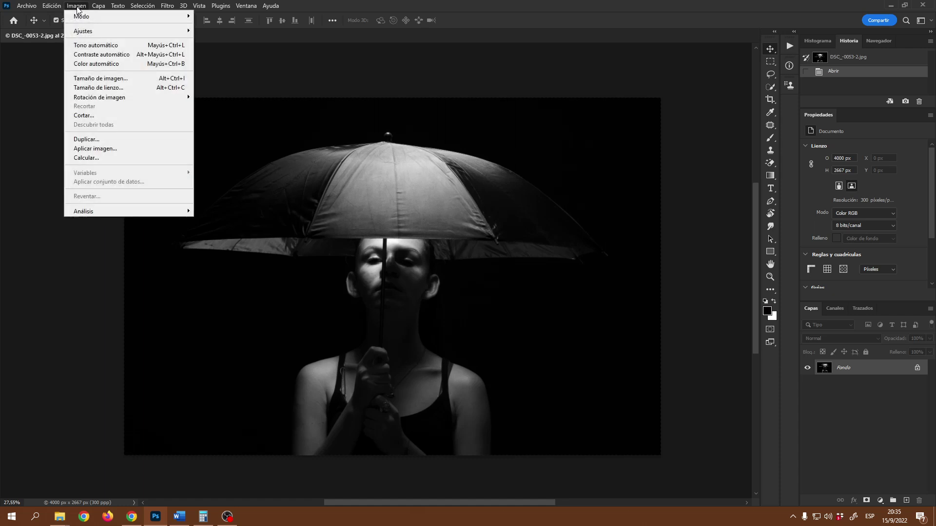
{"action": "left_click", "coordinate": [112, 80]}
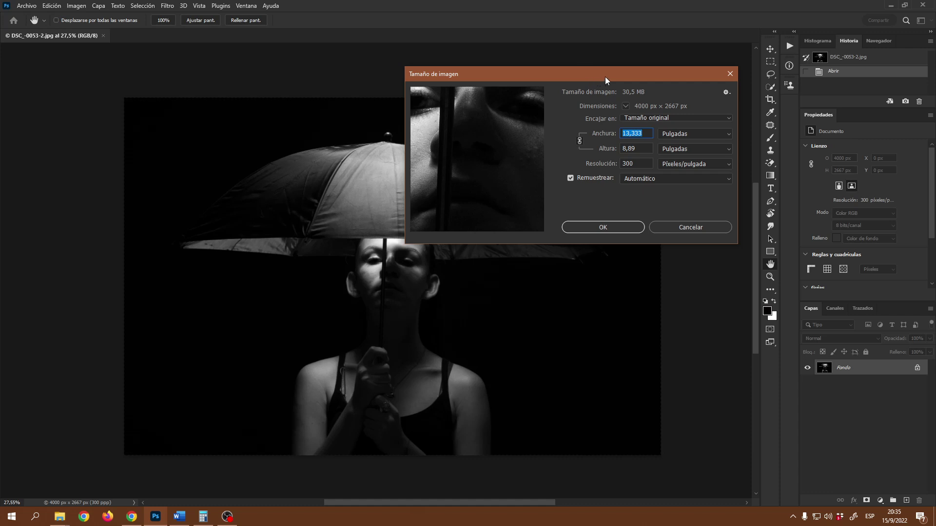
{"action": "left_click_drag", "start_coordinate": [607, 77], "coordinate": [696, 80]}
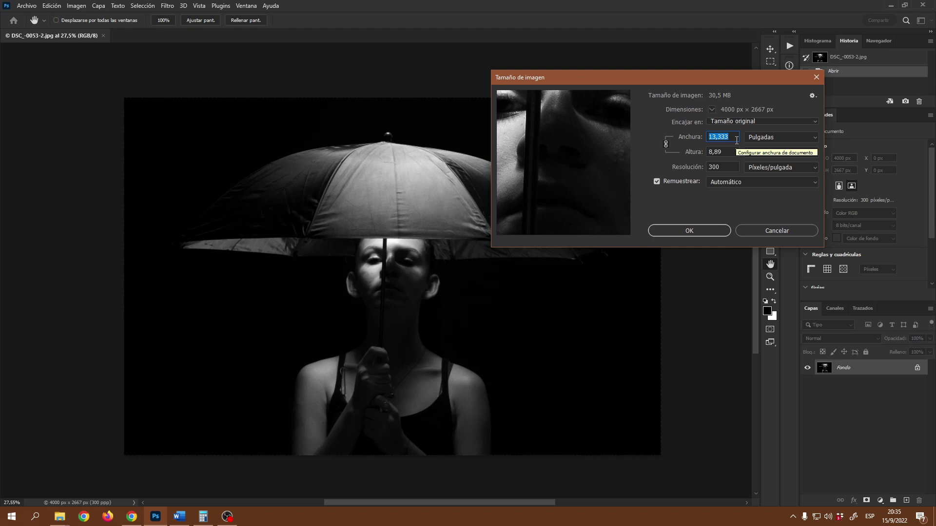
{"action": "type", "text": "15"}
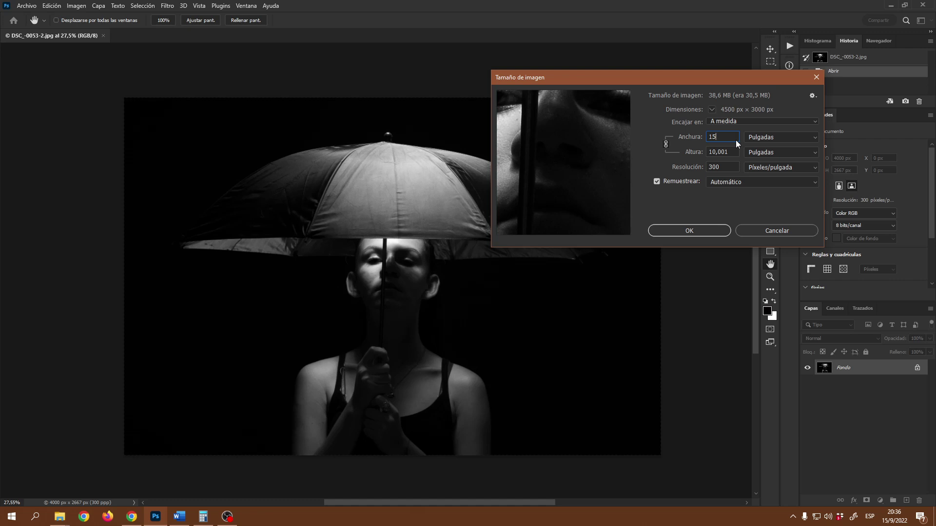
{"action": "left_click", "coordinate": [761, 231]}
{"action": "left_click", "coordinate": [73, 6]}
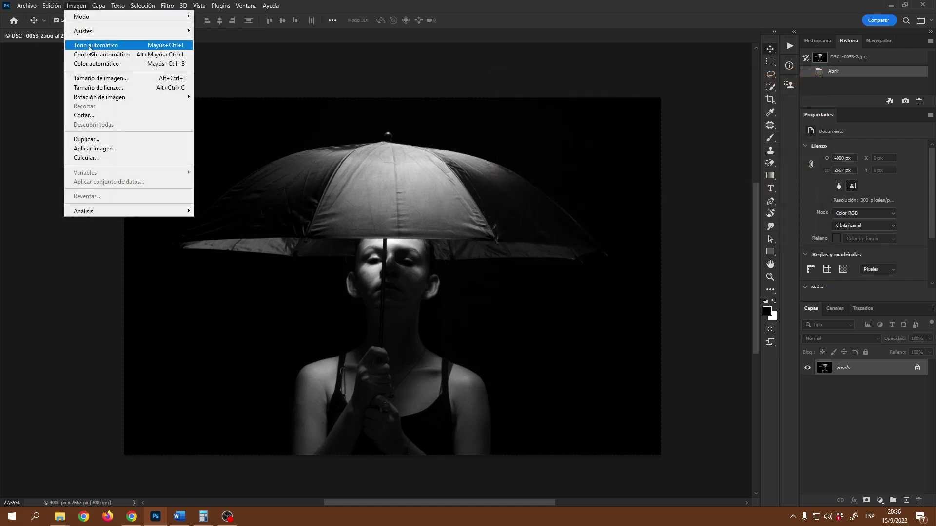
{"action": "left_click", "coordinate": [100, 79]}
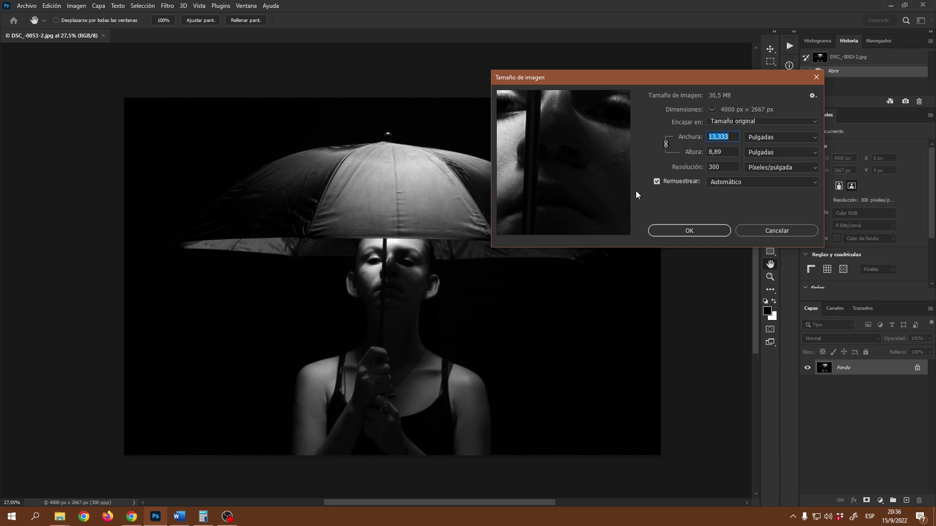
{"action": "left_click", "coordinate": [773, 236]}
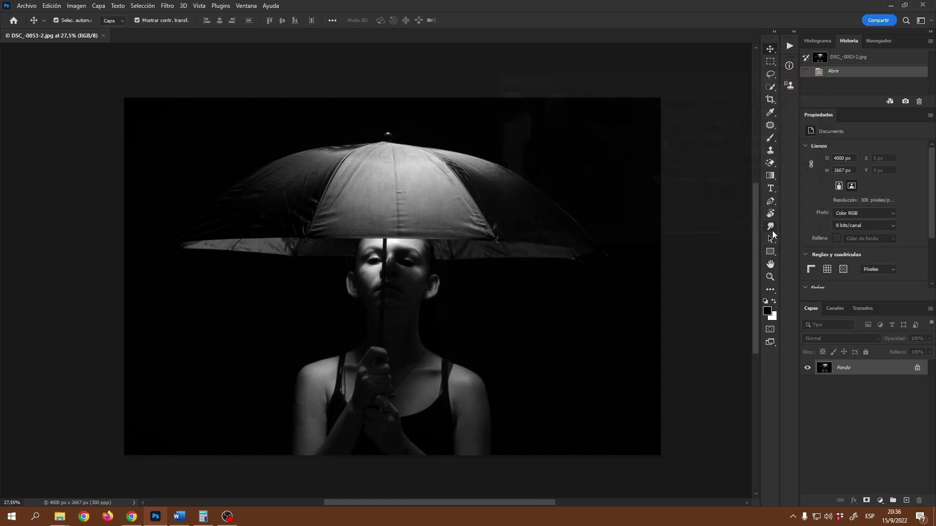
- Extend the canvas width to 15 inches, using white as the canvas extension colour
{"action": "left_click", "coordinate": [79, 6]}
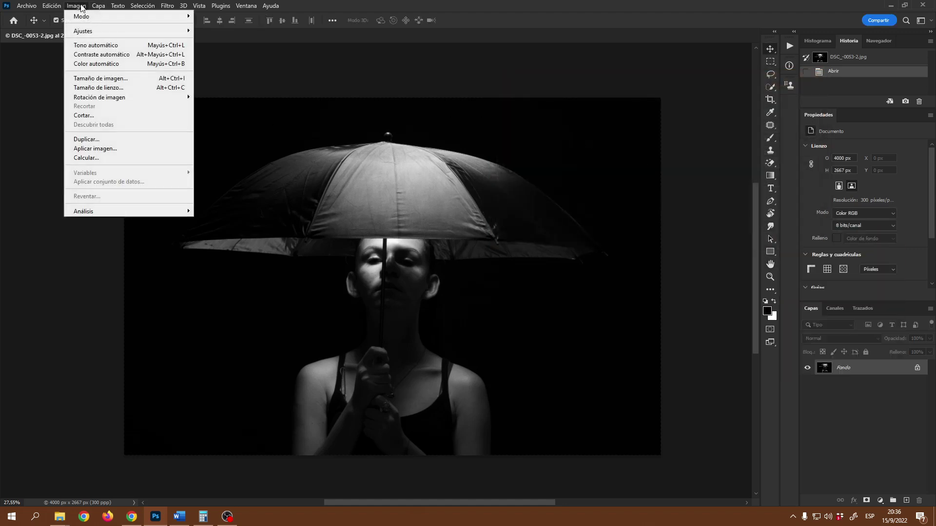
{"action": "left_click", "coordinate": [109, 87]}
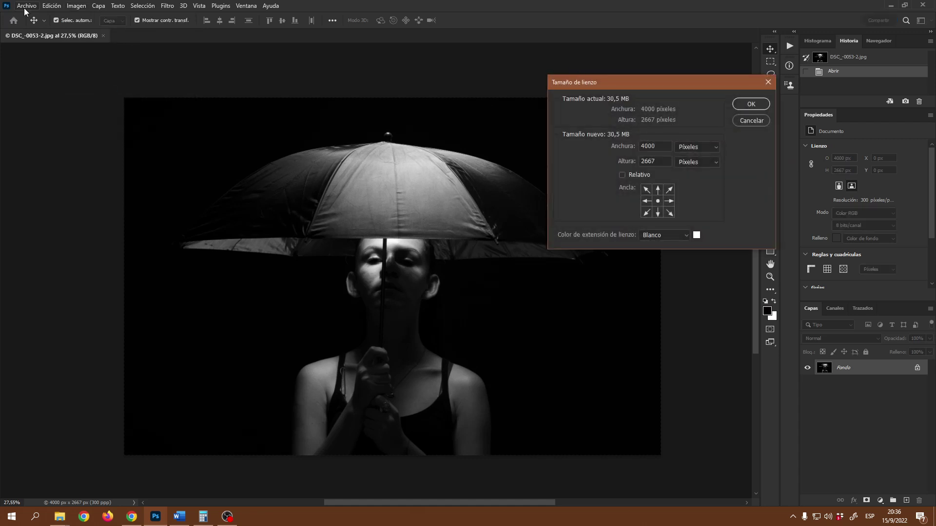
{"action": "left_click_drag", "start_coordinate": [680, 82], "coordinate": [625, 67]}
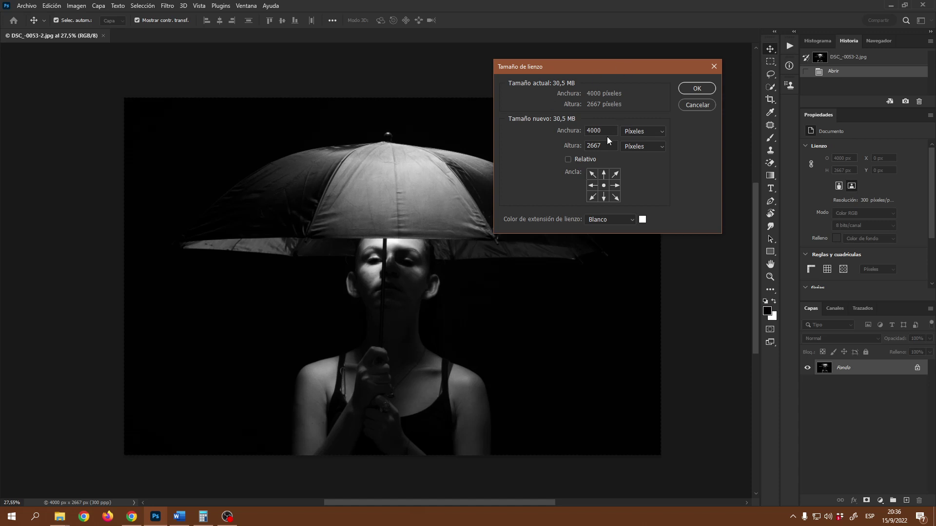
{"action": "left_click", "coordinate": [660, 133]}
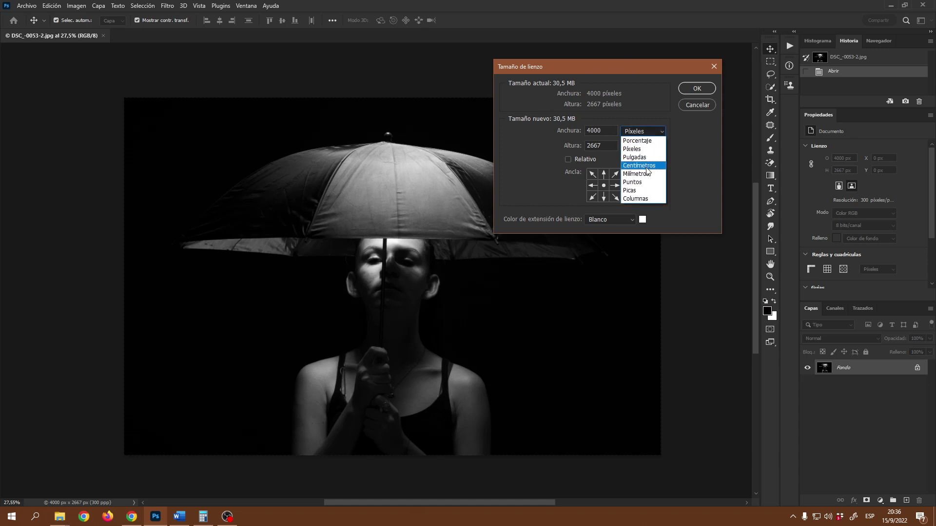
{"action": "left_click", "coordinate": [640, 157]}
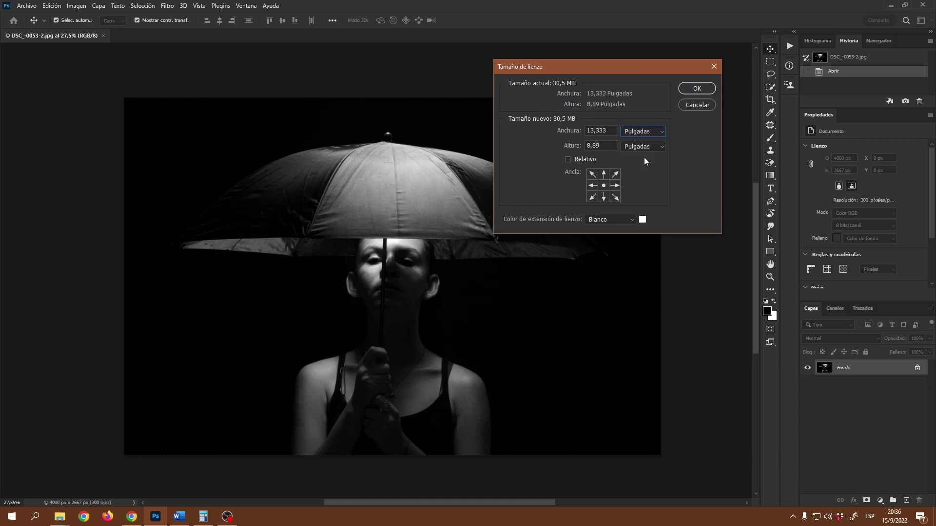
{"action": "left_click_drag", "start_coordinate": [636, 68], "coordinate": [662, 77]}
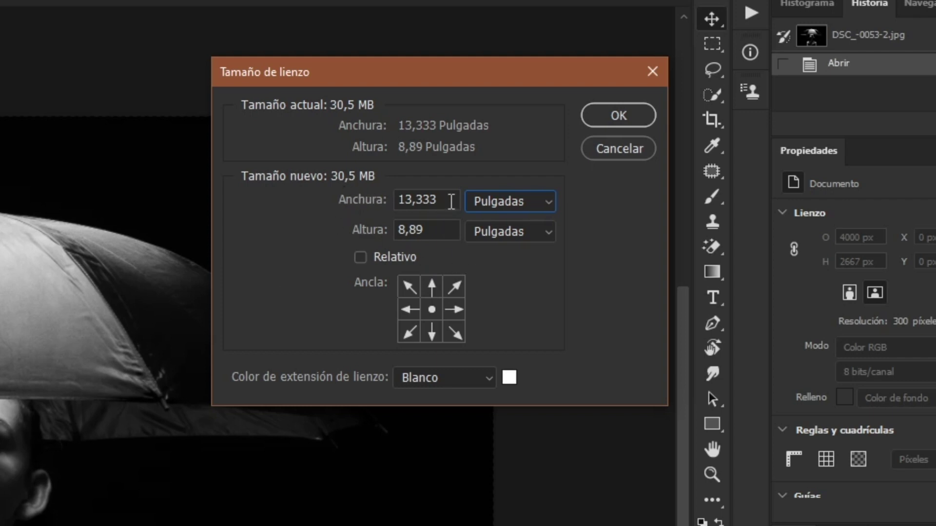
{"action": "left_click_drag", "start_coordinate": [445, 200], "coordinate": [377, 200]}
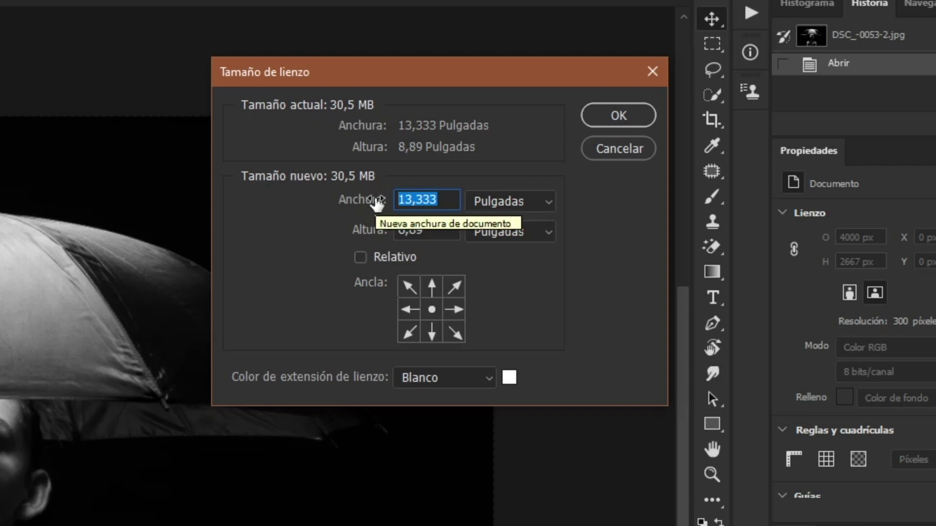
{"action": "type", "text": "15"}
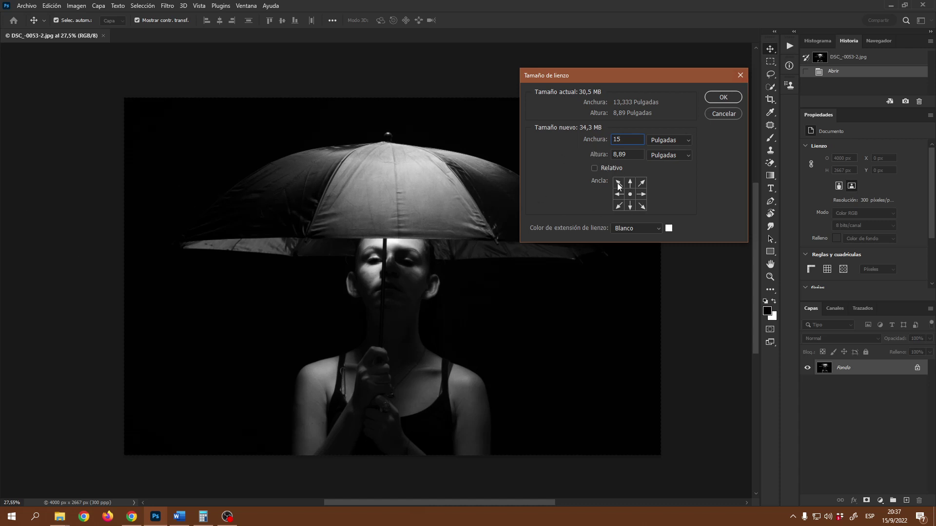
{"action": "left_click", "coordinate": [656, 231]}
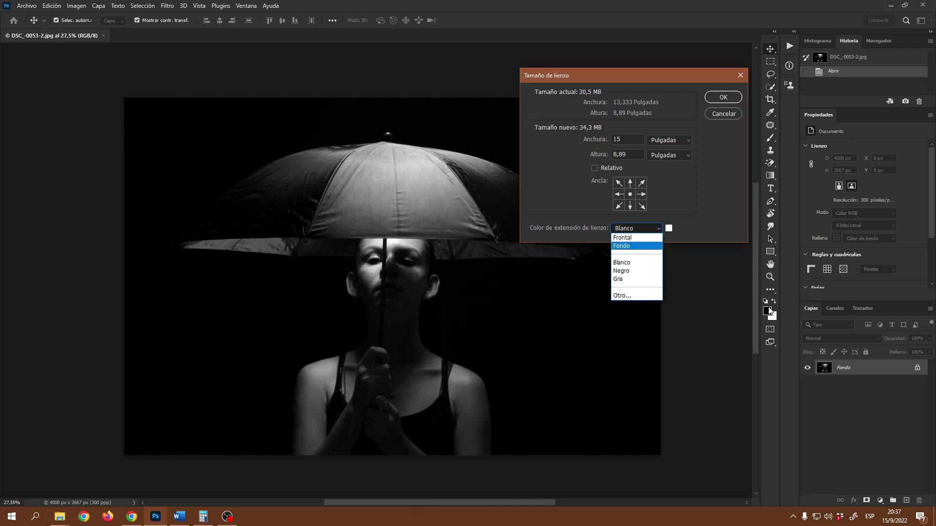
{"action": "left_click", "coordinate": [631, 262]}
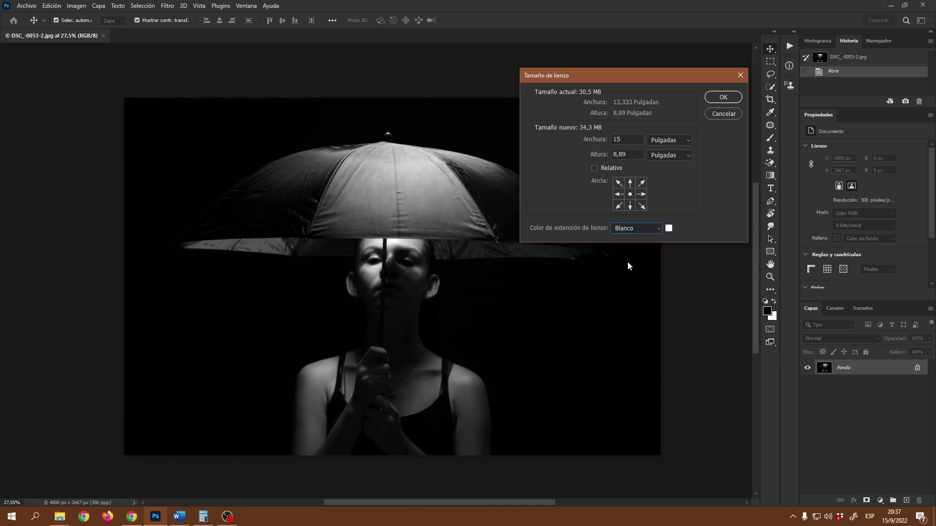
{"action": "left_click", "coordinate": [718, 97]}
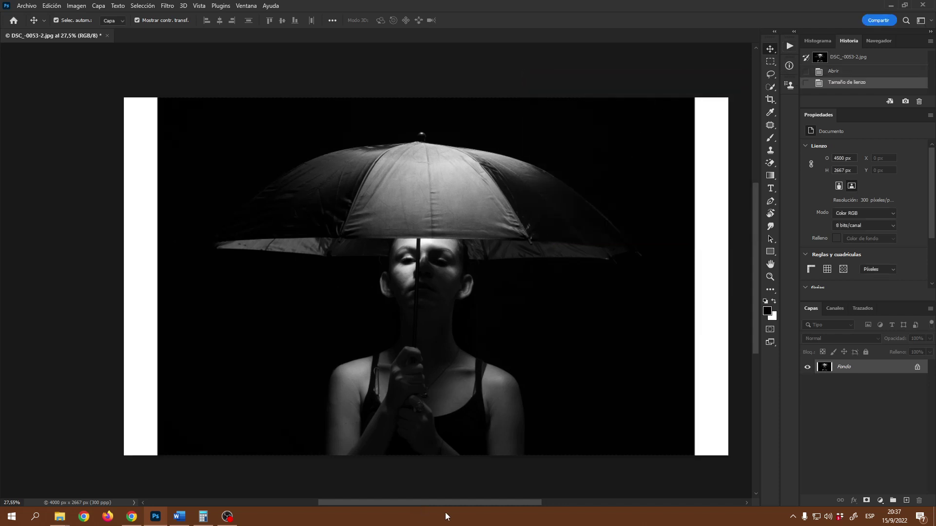
{"action": "left_click_drag", "start_coordinate": [460, 505], "coordinate": [472, 498]}
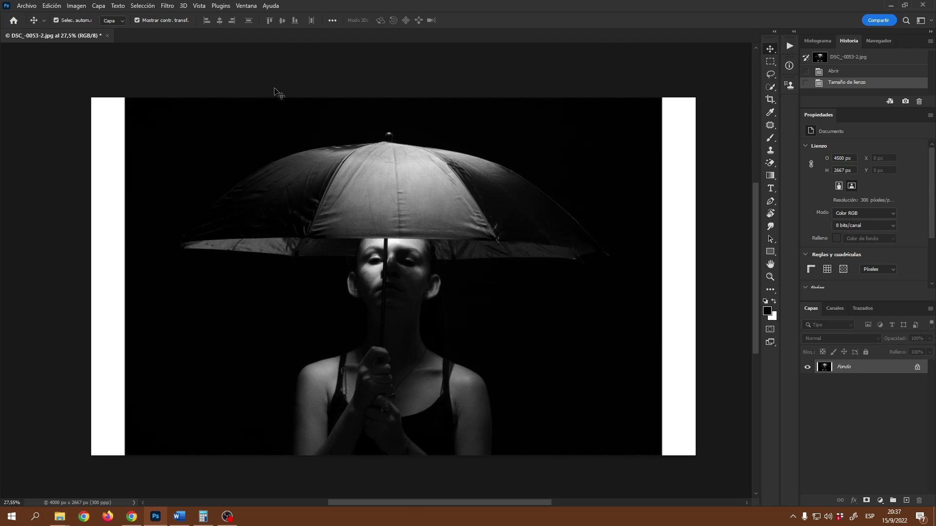
- Extend the canvas height to 10 inches to add white bands above and below the photo
{"action": "left_click", "coordinate": [77, 6]}
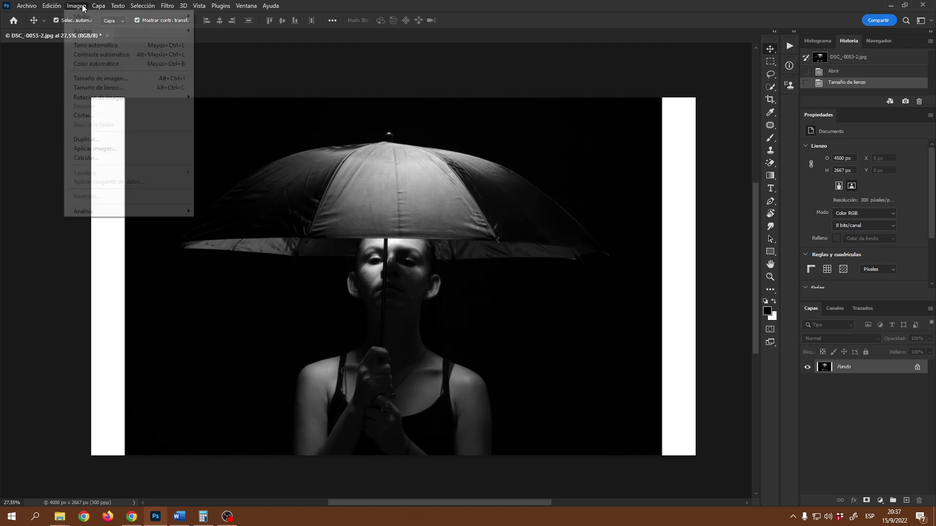
{"action": "left_click", "coordinate": [107, 87]}
{"action": "left_click", "coordinate": [656, 137]}
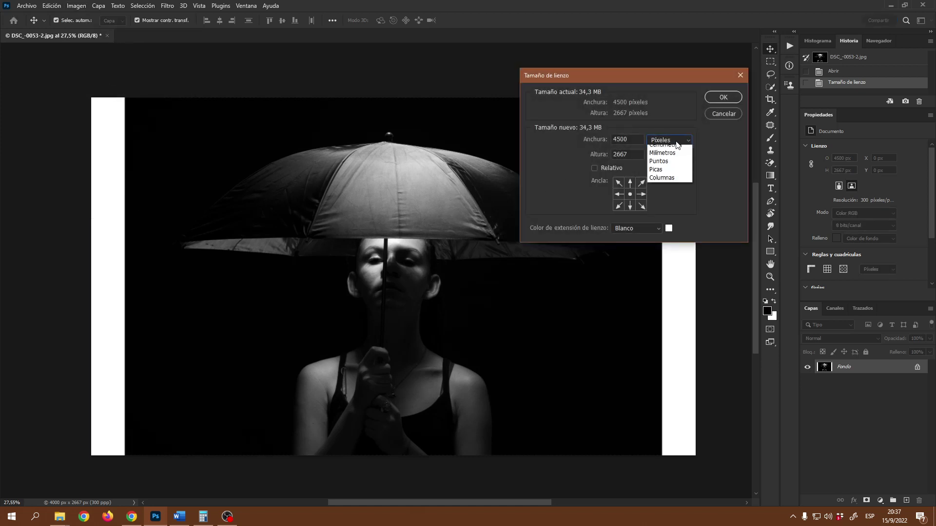
{"action": "left_click", "coordinate": [662, 166]}
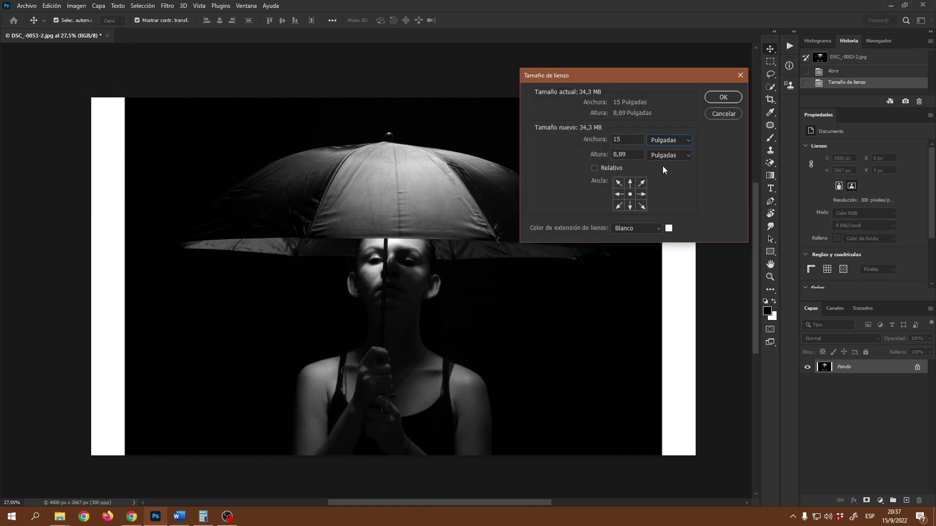
{"action": "double_click", "coordinate": [629, 155]}
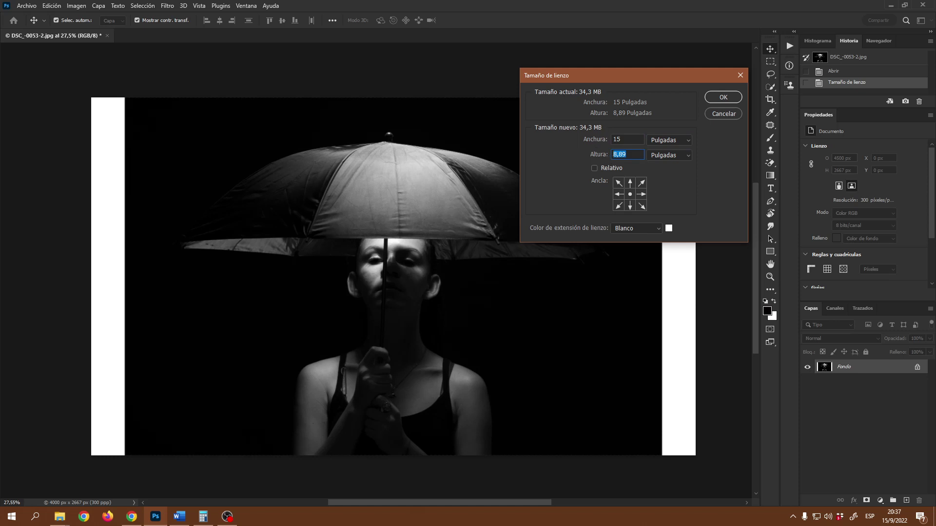
{"action": "type", "text": "10"}
{"action": "left_click", "coordinate": [721, 97]}
{"action": "scroll", "coordinate": [586, 292], "scroll_direction": "down", "scroll_amount": 2}
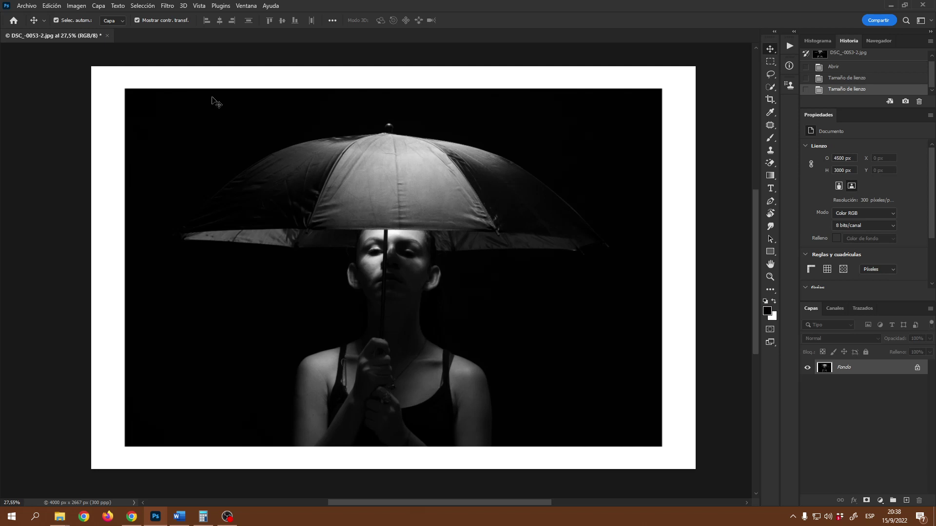
{"action": "left_click", "coordinate": [35, 6]}
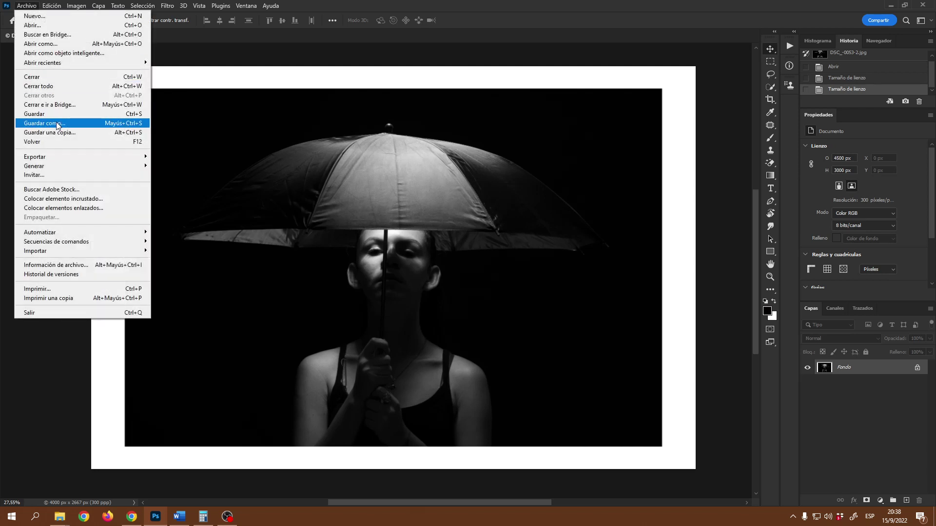
{"action": "left_click", "coordinate": [713, 168]}
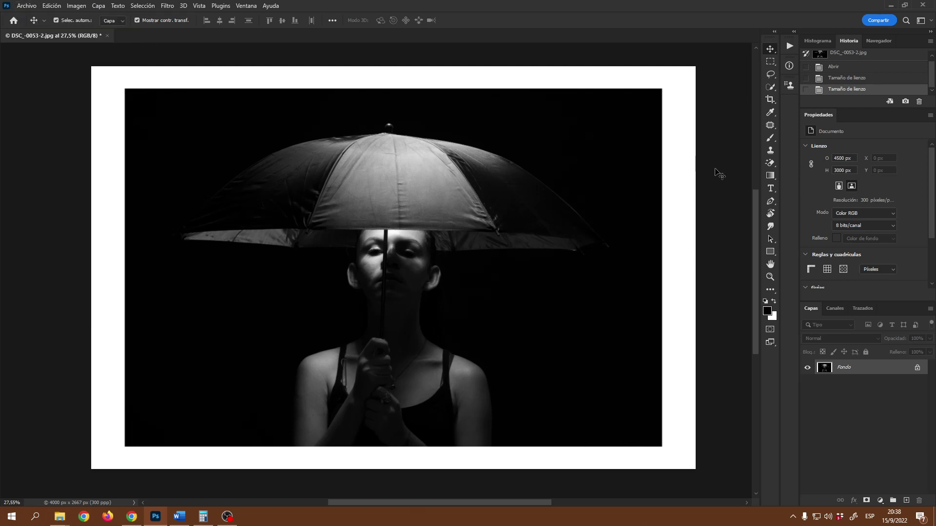
- Undo both canvas size changes by reverting the document to its opened state
{"action": "left_click", "coordinate": [833, 67]}
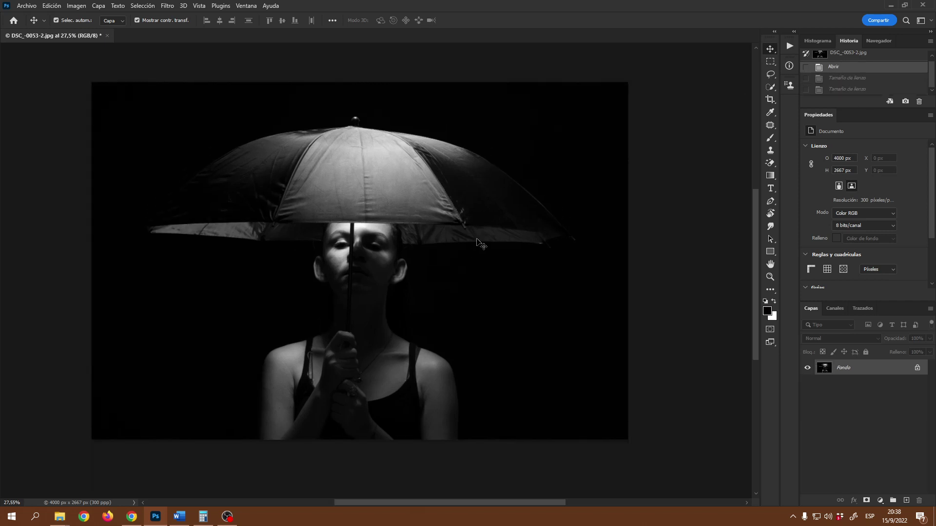
{"action": "scroll", "coordinate": [481, 245], "scroll_direction": "down", "scroll_amount": 1}
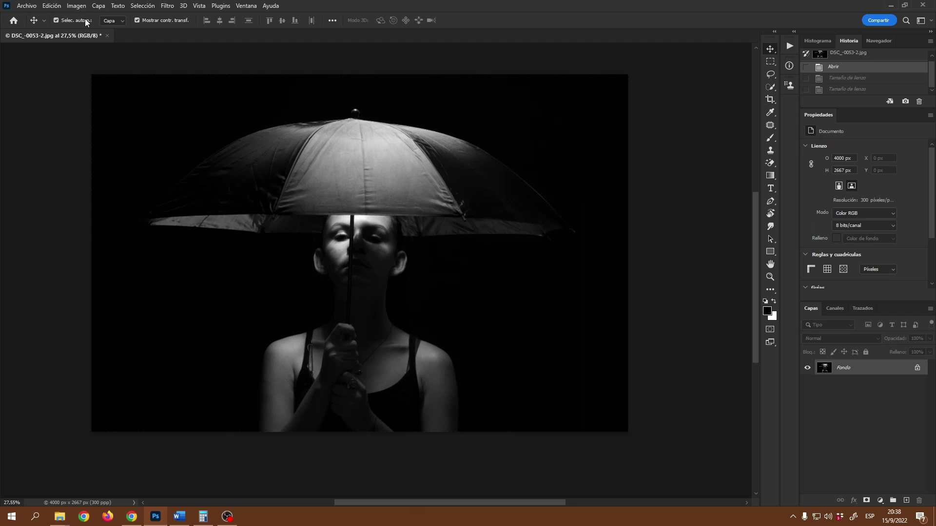
- Enlarge the canvas to 20 inches wide by 15 inches high with a white extension around the photo
{"action": "left_click", "coordinate": [76, 6]}
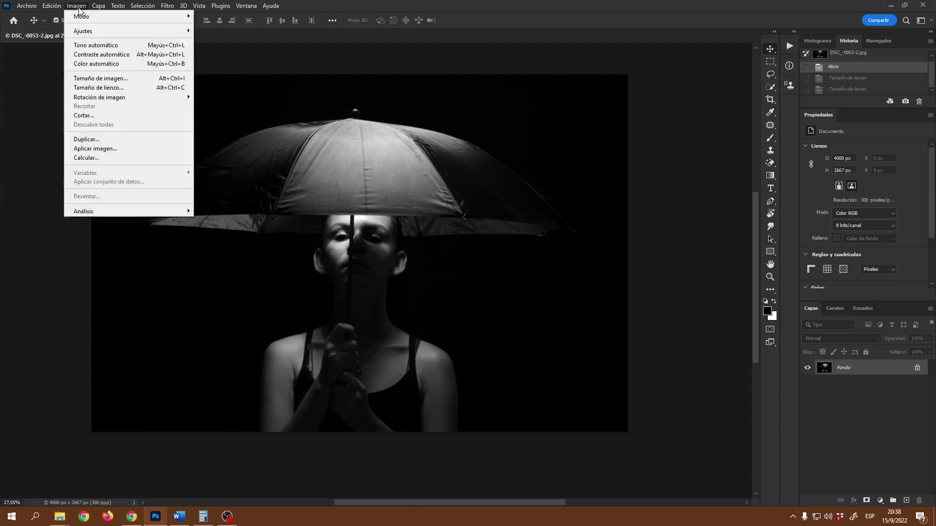
{"action": "left_click", "coordinate": [118, 86]}
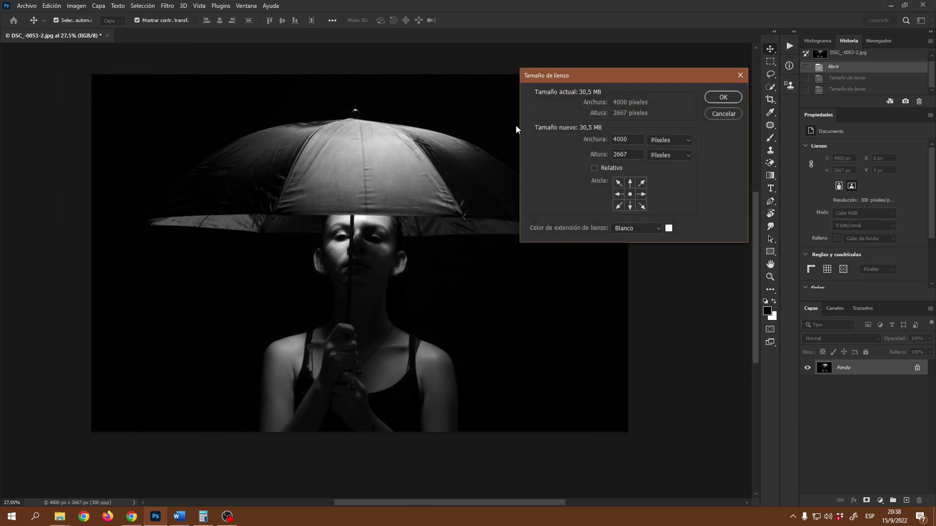
{"action": "left_click", "coordinate": [681, 142]}
{"action": "left_click", "coordinate": [664, 167]}
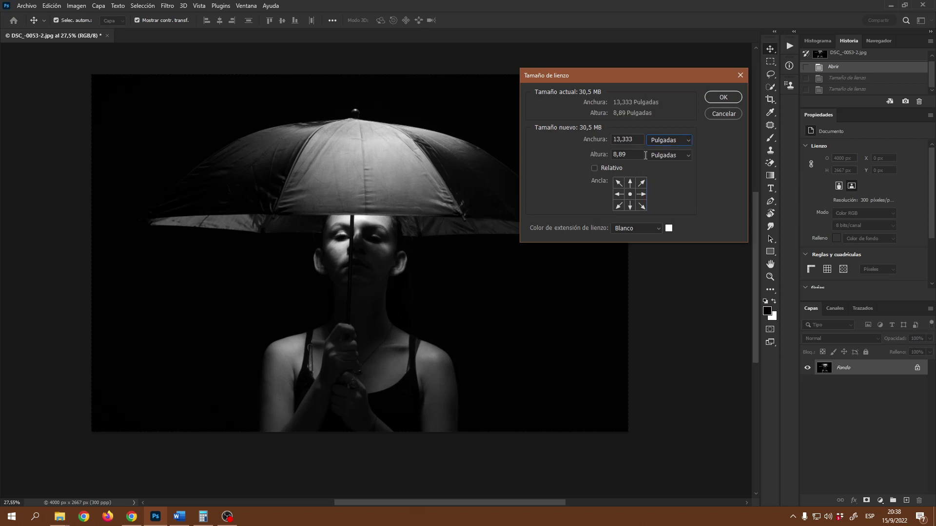
{"action": "left_click_drag", "start_coordinate": [636, 140], "coordinate": [609, 138]}
{"action": "type", "text": "20"}
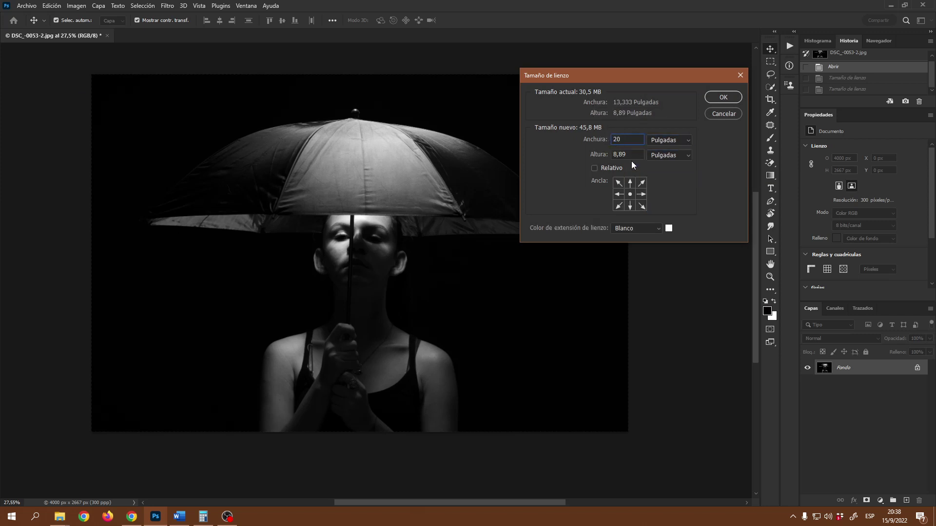
{"action": "key", "text": "Tab"}
{"action": "type", "text": "15"}
{"action": "left_click", "coordinate": [723, 97]}
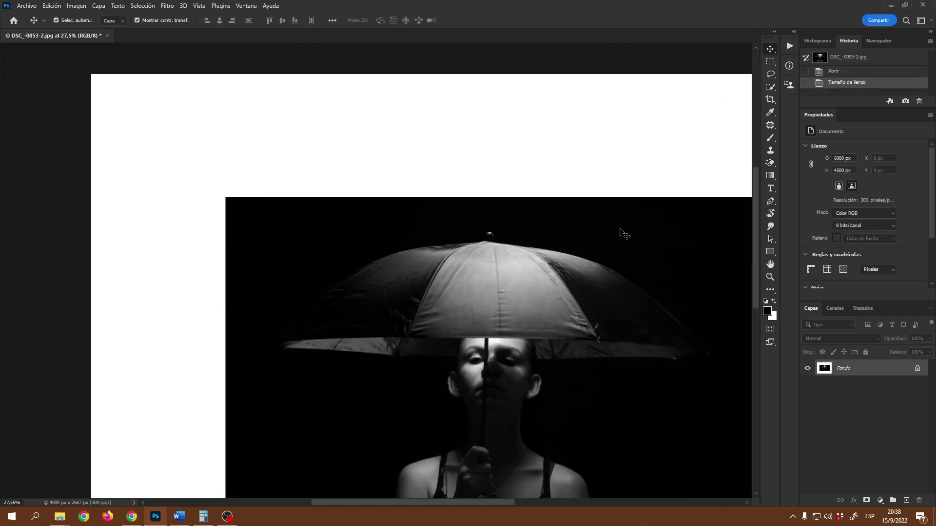
{"action": "scroll", "coordinate": [618, 228], "scroll_direction": "down", "scroll_amount": 3}
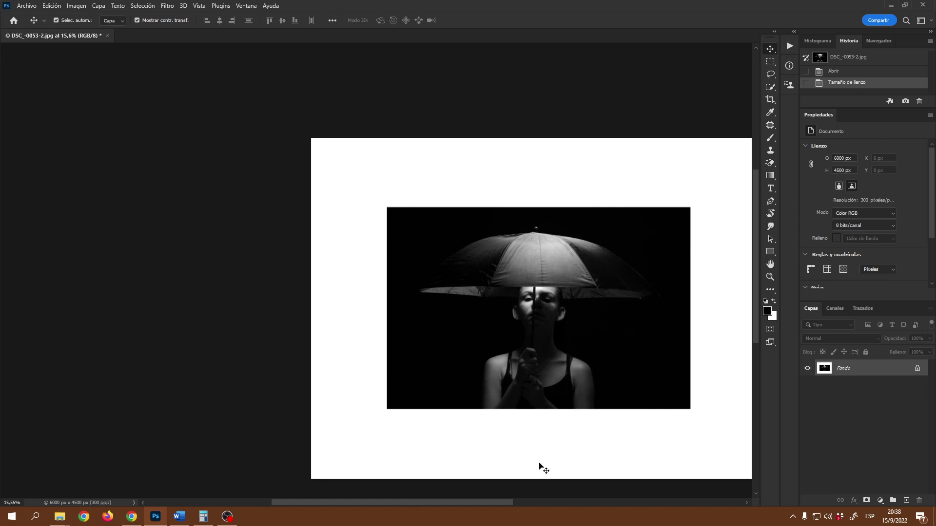
{"action": "left_click_drag", "start_coordinate": [498, 503], "coordinate": [545, 514]}
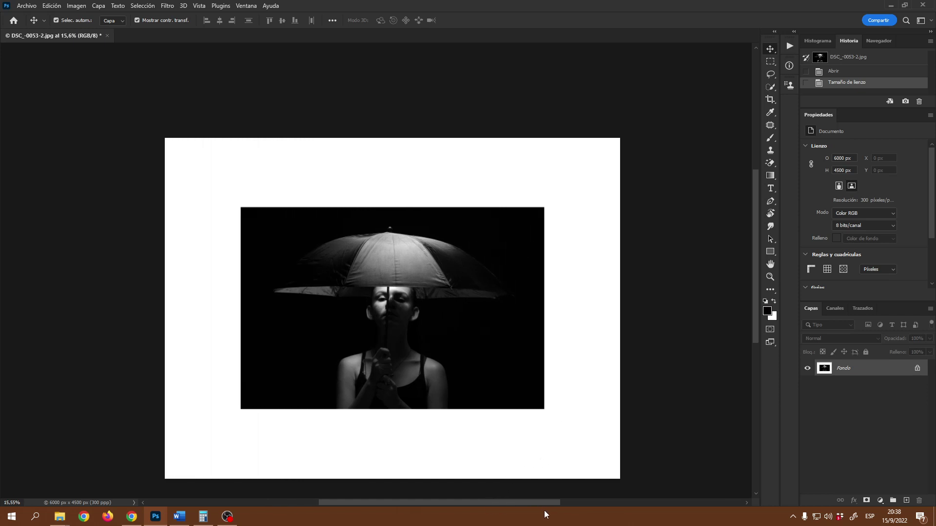
- Undo the 20 by 15 inch canvas enlargement by reverting the document to its opened state
{"action": "scroll", "coordinate": [624, 312], "scroll_direction": "down", "scroll_amount": 2}
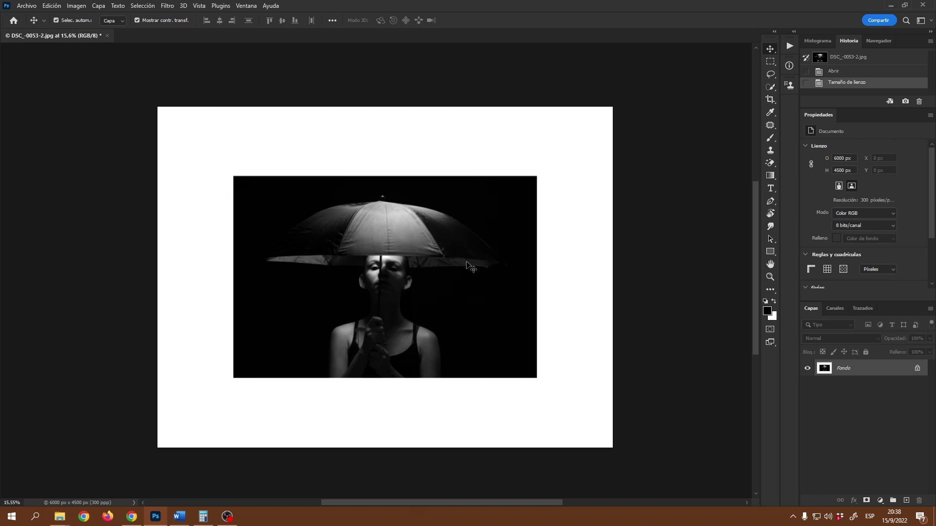
{"action": "left_click", "coordinate": [834, 72]}
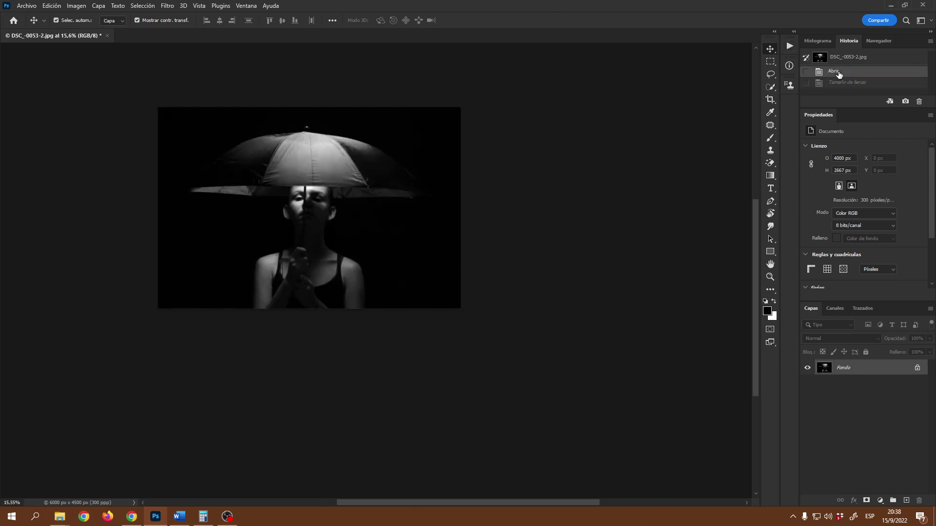
- Extend the canvas width to 15 inches with the photo anchored on the left, adding white only along its right side
{"action": "left_click", "coordinate": [75, 6]}
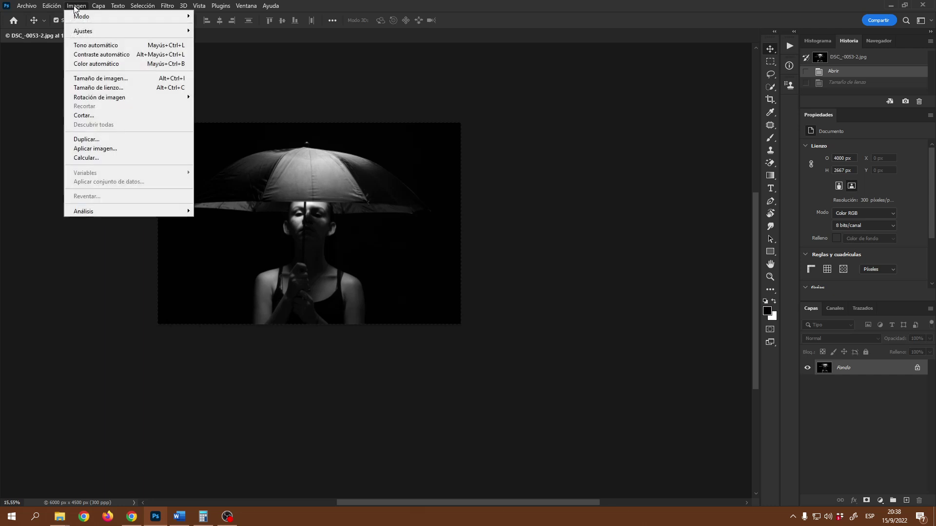
{"action": "left_click", "coordinate": [110, 87]}
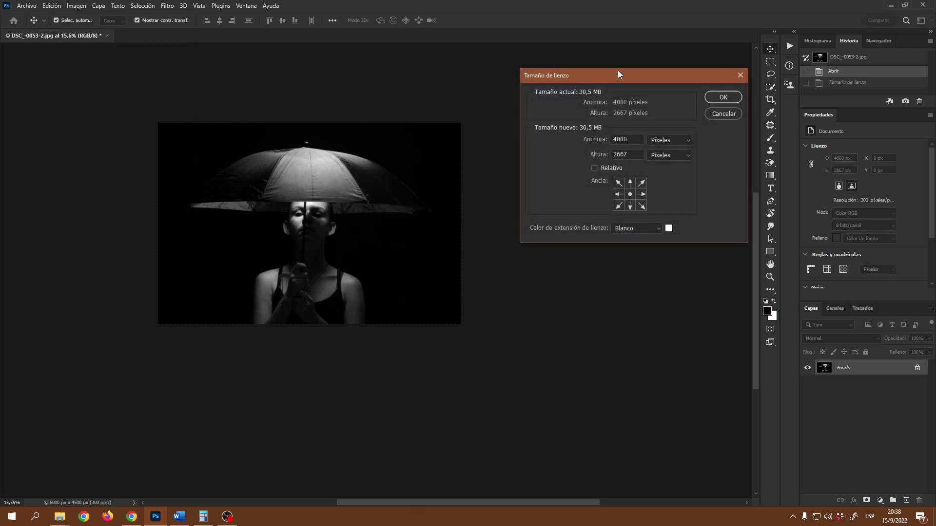
{"action": "mouse_move", "coordinate": [618, 70]}
{"action": "left_mouse_down"}
{"action": "mouse_move", "coordinate": [637, 81]}
{"action": "mouse_move", "coordinate": [612, 78]}
{"action": "left_mouse_up"}
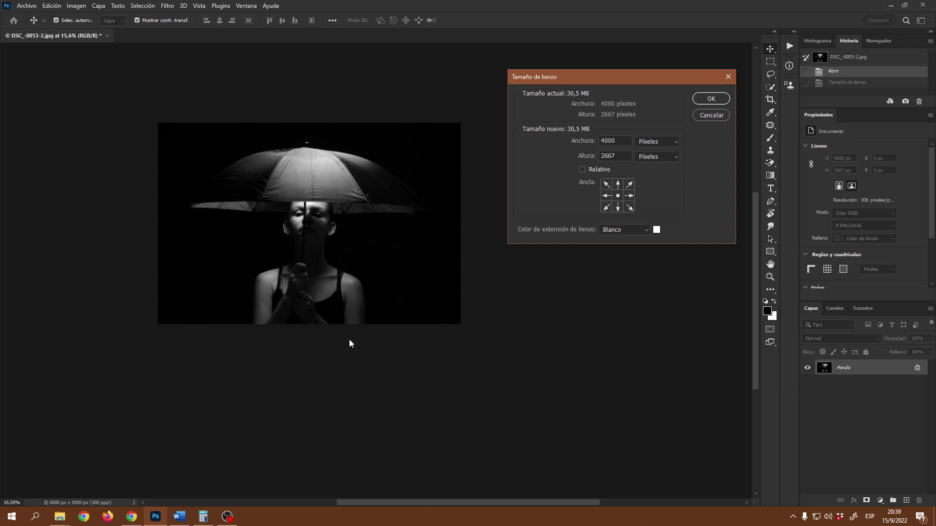
{"action": "left_click", "coordinate": [650, 142]}
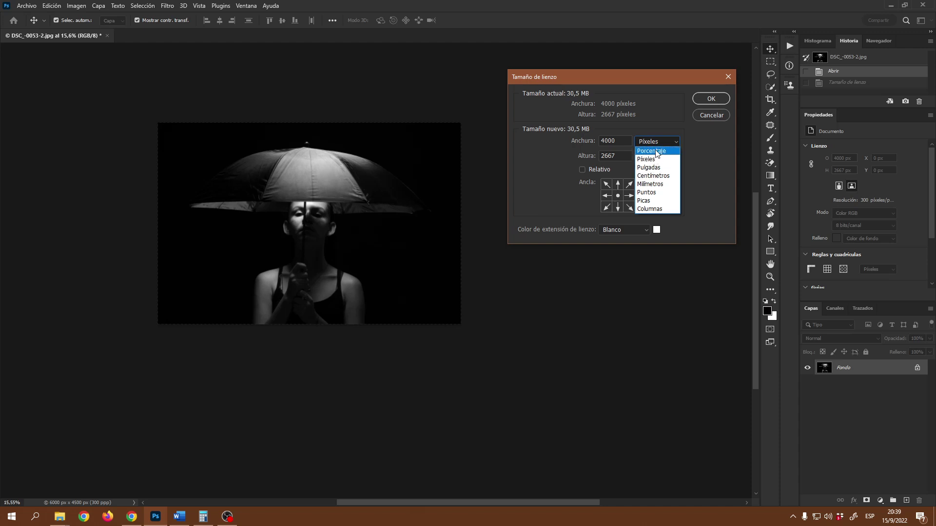
{"action": "left_click", "coordinate": [658, 167]}
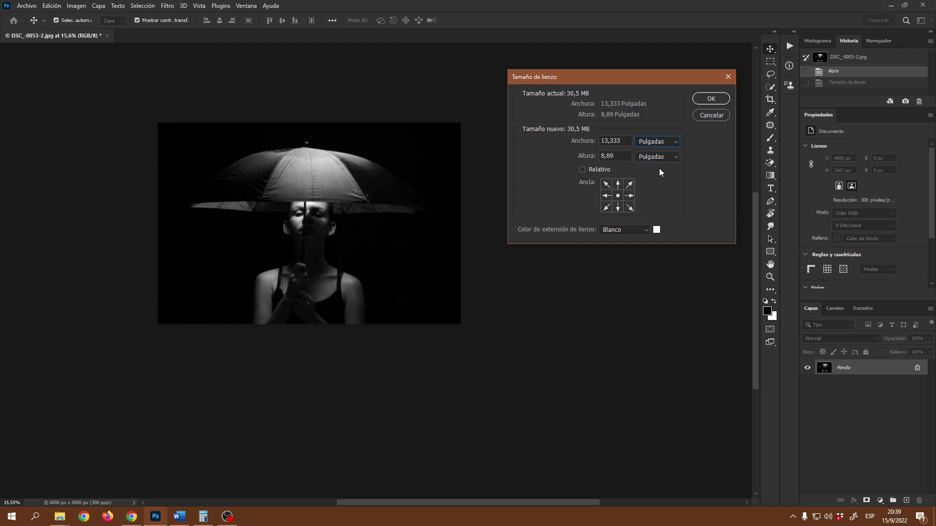
{"action": "double_click", "coordinate": [619, 141]}
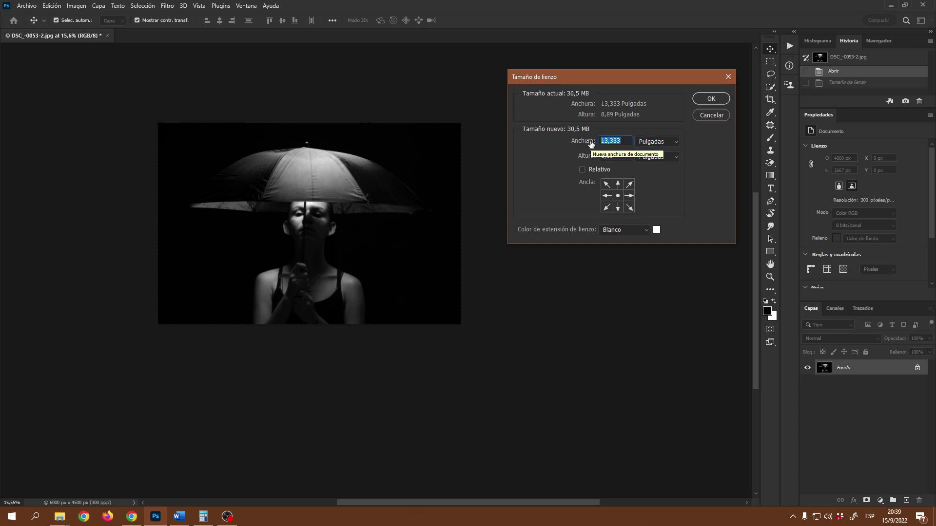
{"action": "type", "text": "15"}
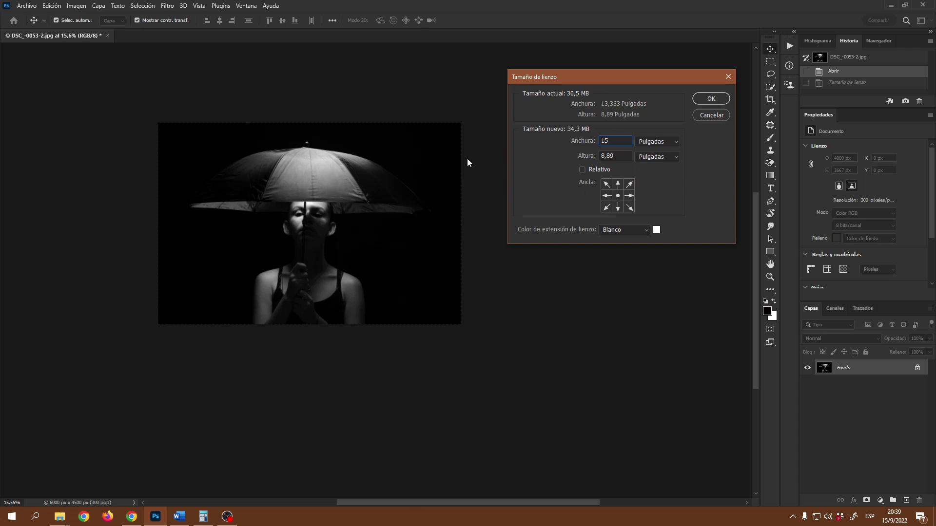
{"action": "left_click", "coordinate": [607, 196]}
{"action": "left_click", "coordinate": [618, 196]}
{"action": "left_click", "coordinate": [628, 196]}
{"action": "left_click", "coordinate": [710, 99]}
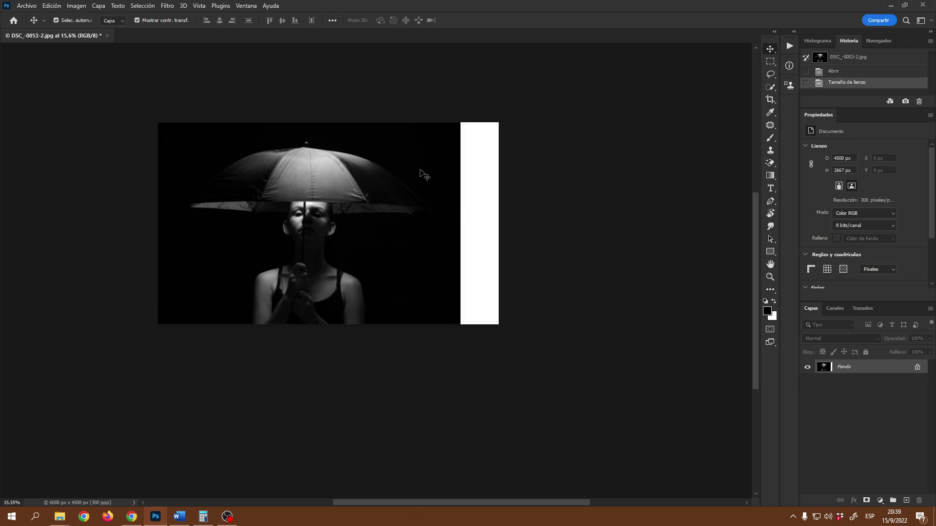
- Extend the canvas height to 10 inches with the photo anchored at the bottom, adding a white band only above it
{"action": "left_click", "coordinate": [76, 6]}
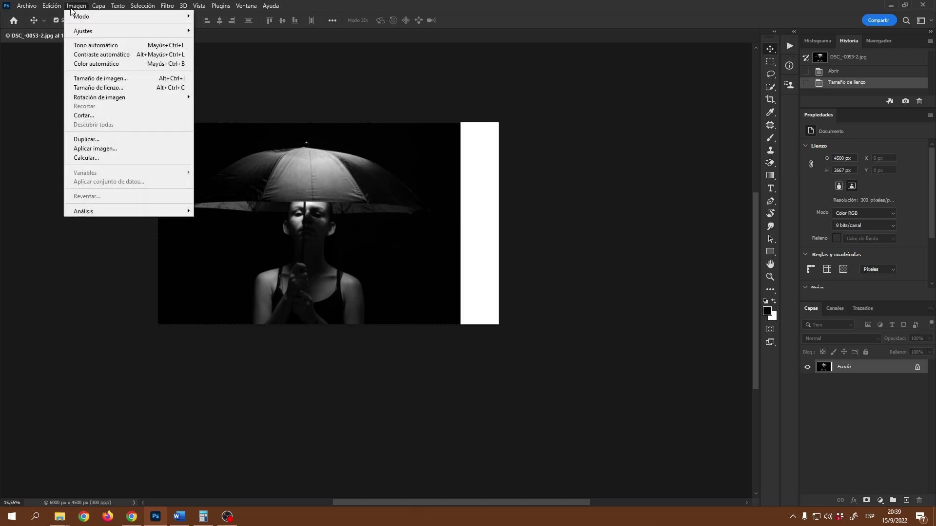
{"action": "left_click", "coordinate": [104, 87]}
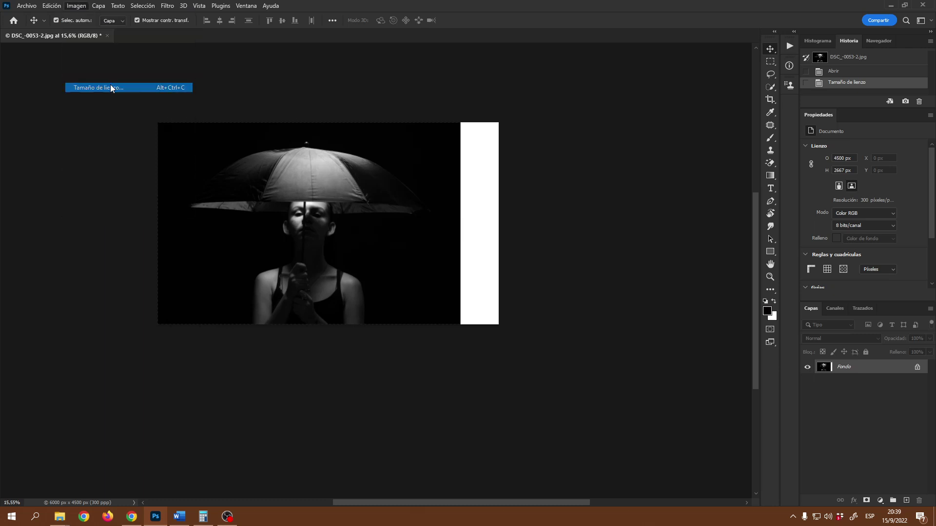
{"action": "left_click", "coordinate": [657, 140]}
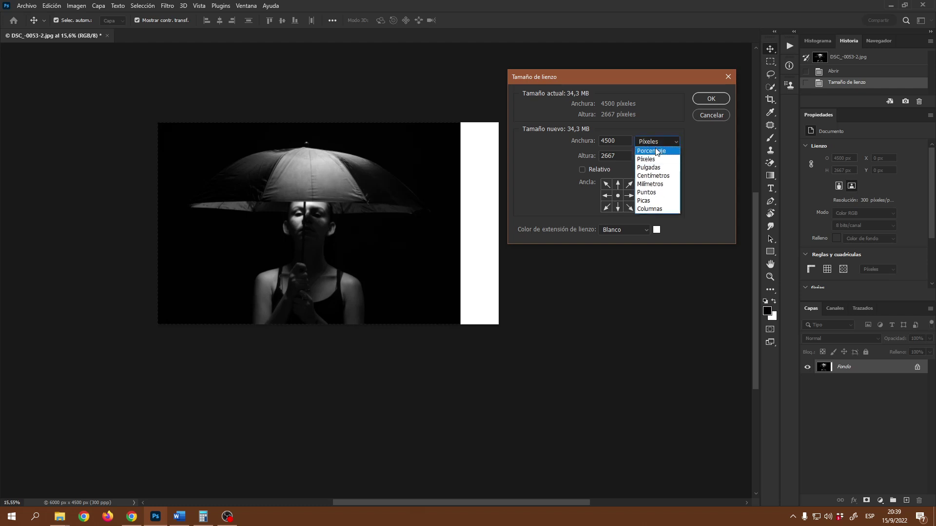
{"action": "left_click", "coordinate": [656, 166]}
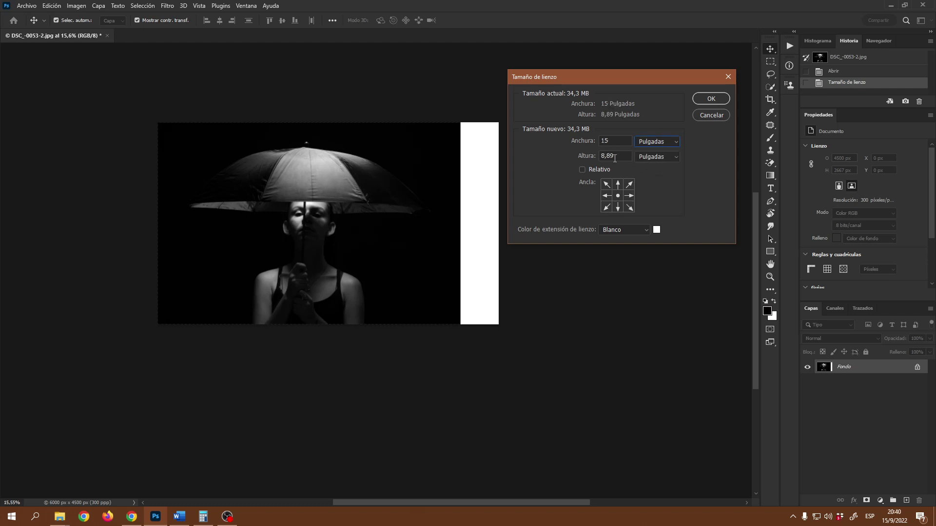
{"action": "left_click_drag", "start_coordinate": [615, 159], "coordinate": [593, 160]}
{"action": "type", "text": "10"}
{"action": "left_click", "coordinate": [704, 103]}
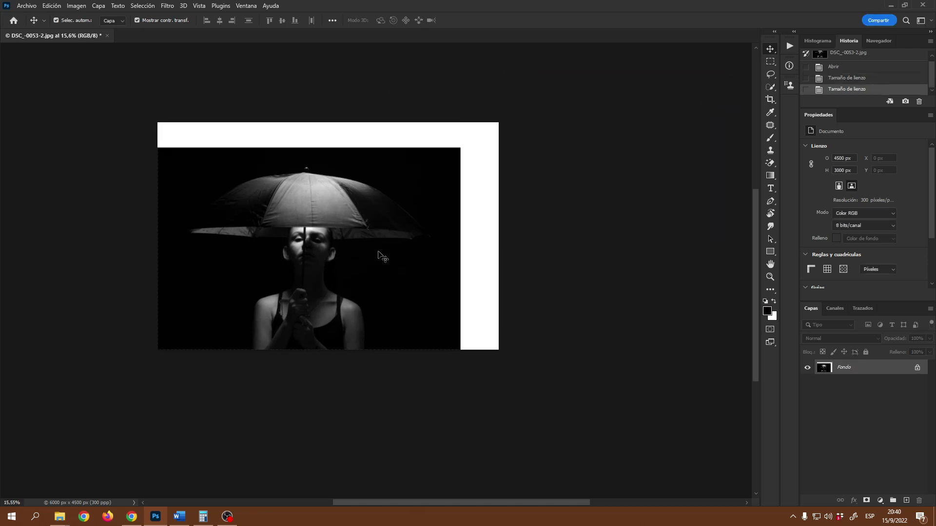
- Revert both one-sided extensions to the opened state, and enlarge the canvas to 15 inches wide by 10 inches high with a white extension
{"action": "left_click", "coordinate": [76, 6]}
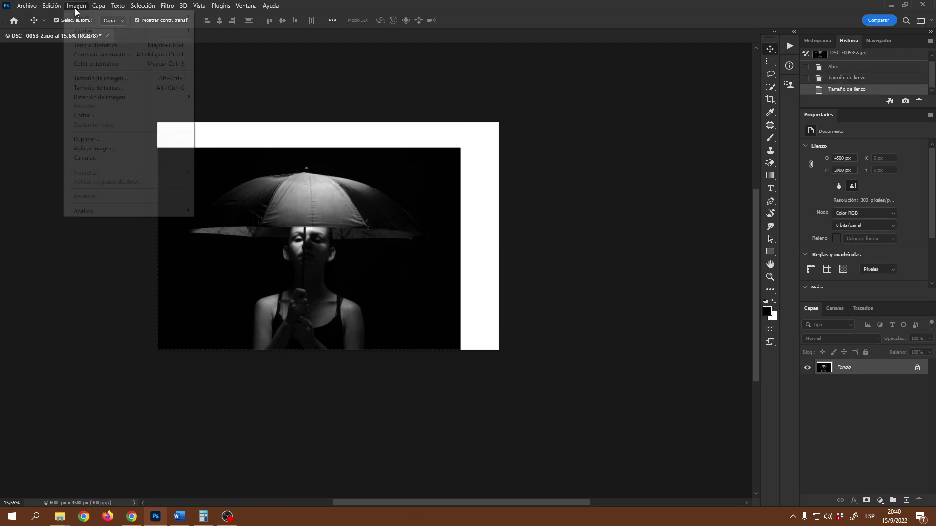
{"action": "left_click", "coordinate": [113, 89]}
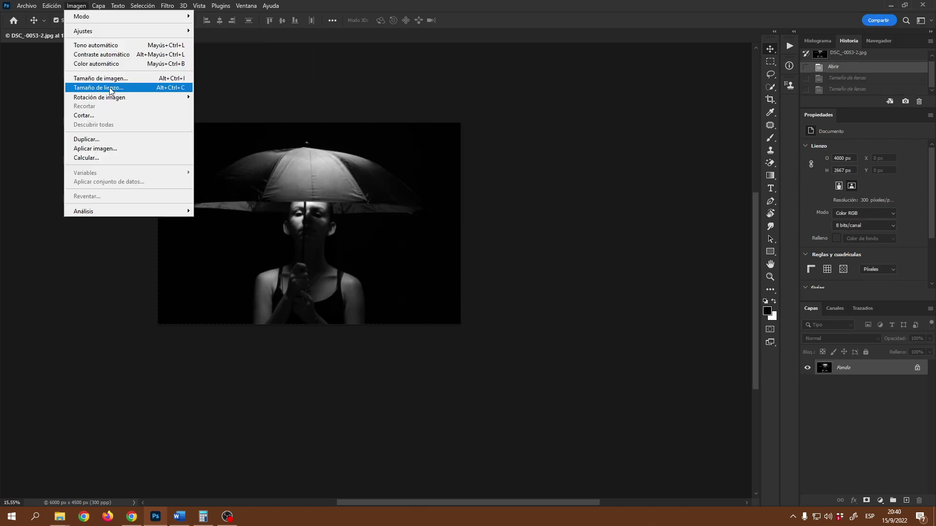
{"action": "left_click", "coordinate": [110, 89]}
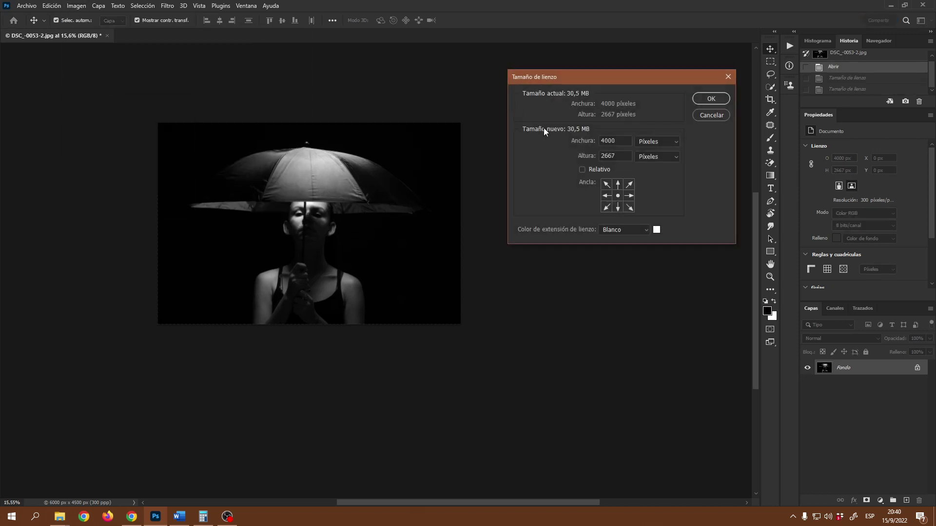
{"action": "left_click", "coordinate": [647, 142]}
{"action": "left_click", "coordinate": [656, 167]}
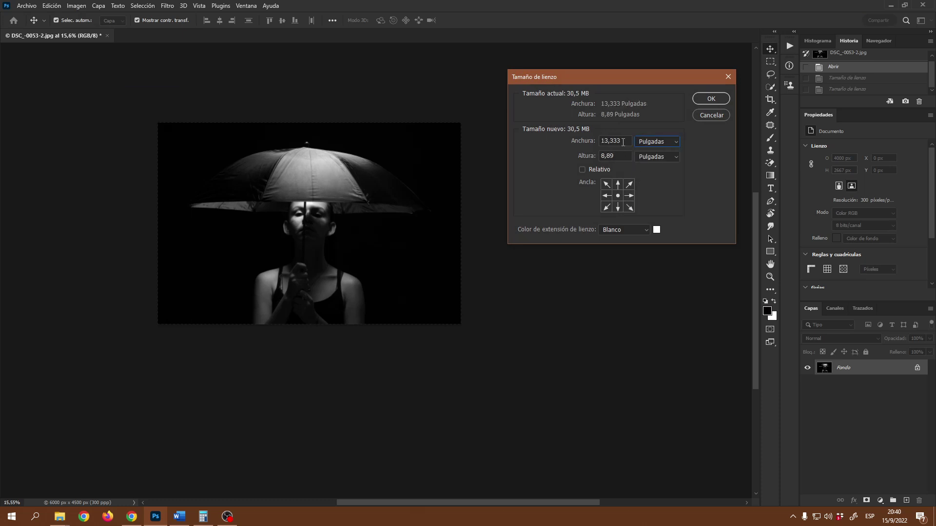
{"action": "left_click_drag", "start_coordinate": [625, 142], "coordinate": [569, 143]}
{"action": "type", "text": "15"}
{"action": "left_click_drag", "start_coordinate": [618, 159], "coordinate": [591, 157]}
{"action": "type", "text": "10"}
{"action": "left_click", "coordinate": [711, 99]}
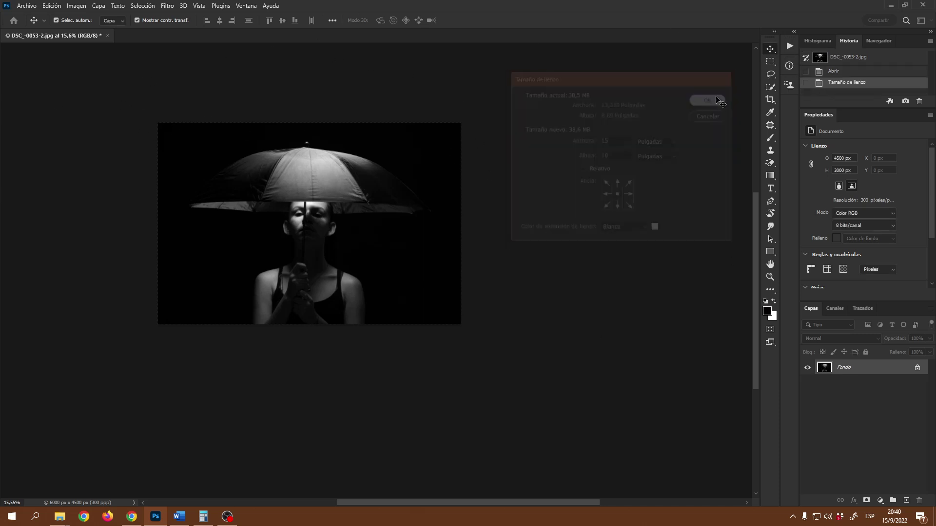